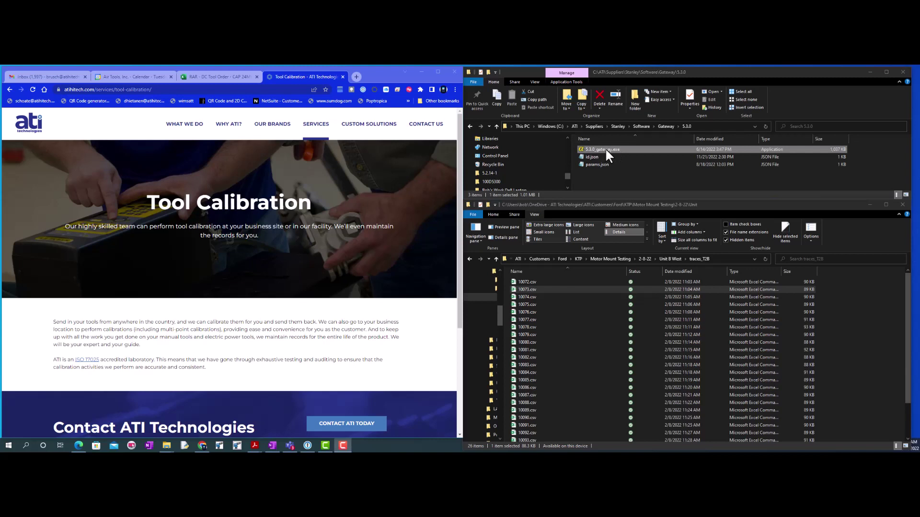
Run 5.3.0_gateway.exe from its folder and view the gateway at 127.0.0.1:8080 in Chrome.
click(605, 149)
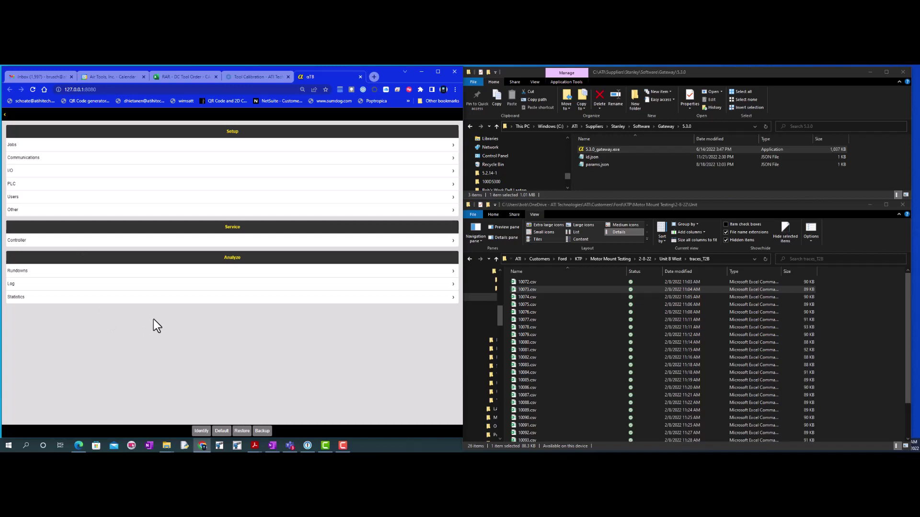
Set the controller type to STANDARD+ in the Controller About settings and save it.
click(27, 243)
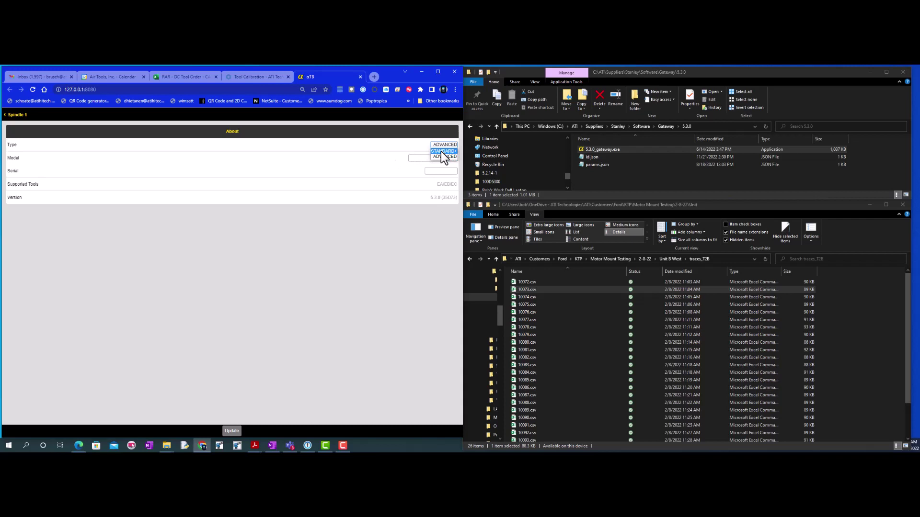
click(441, 152)
click(221, 432)
Return to the main menu and open Rundowns under Analyze for Spindle 1.
click(9, 114)
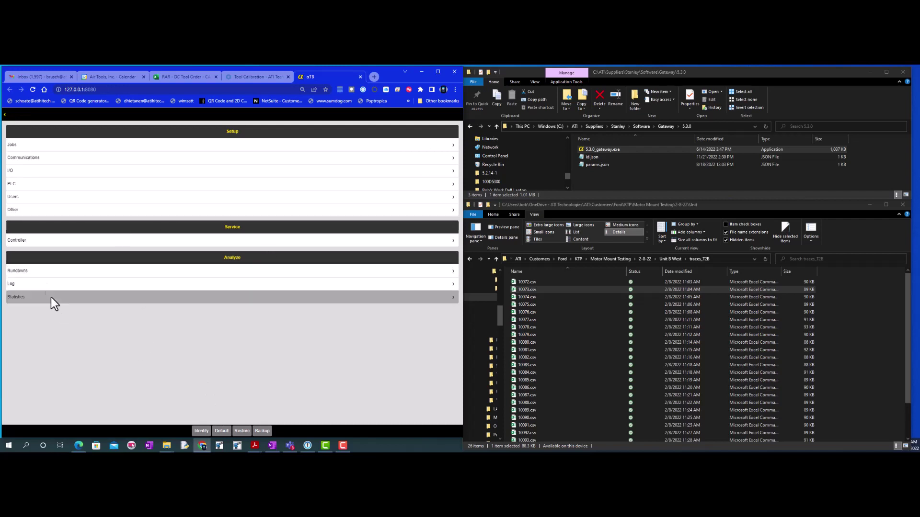
click(42, 272)
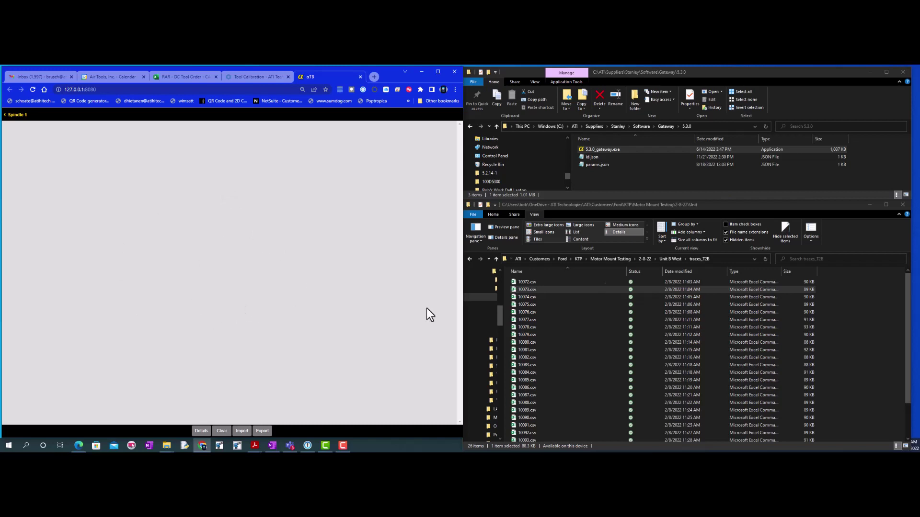
Select 10072.csv in the traces_T2B Explorer folder.
click(565, 283)
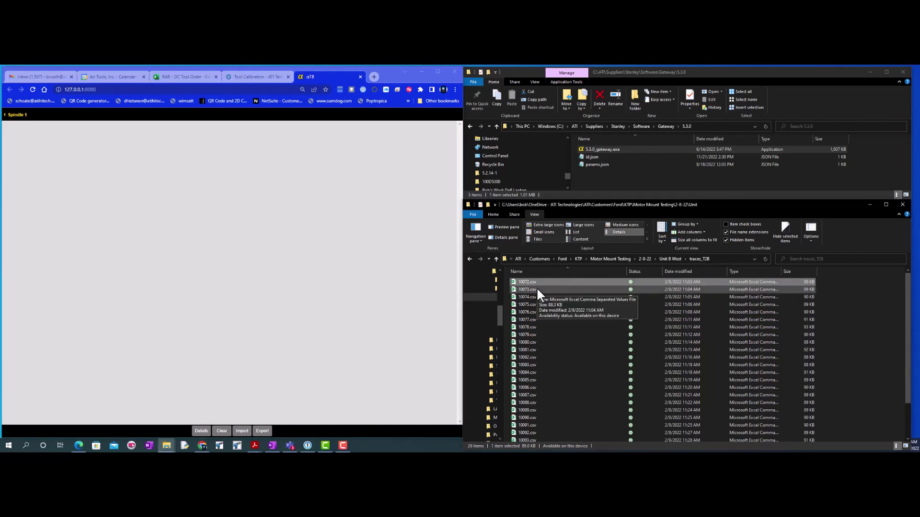
scroll(549, 308, down, 1)
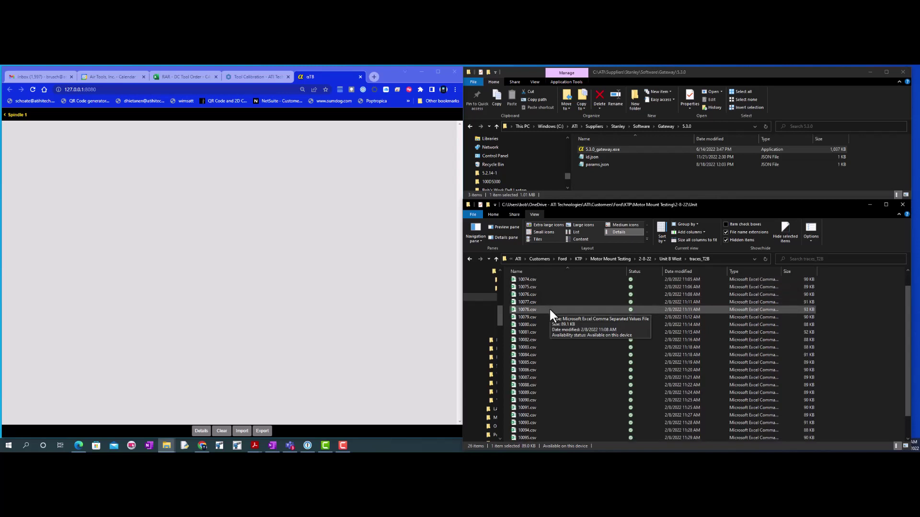
scroll(549, 307, up, 1)
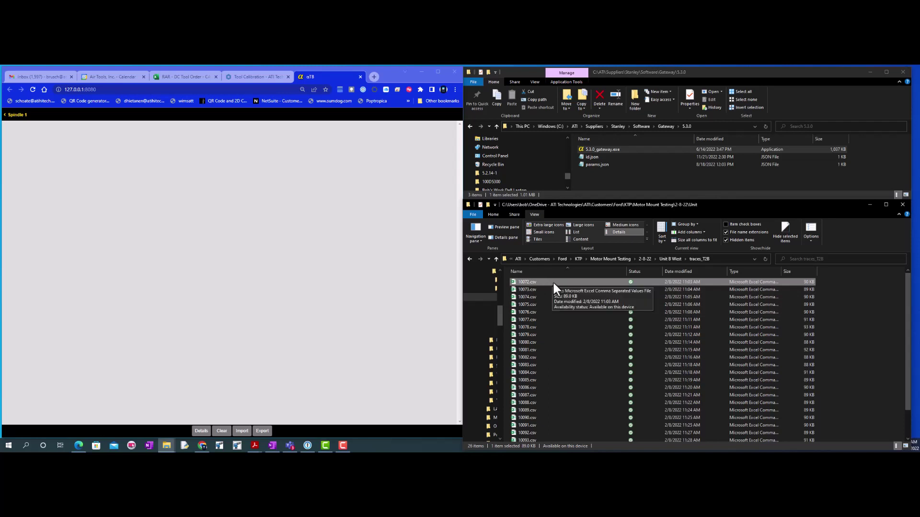
Drag 10072.csv onto the Rundowns page and open the 160.7 NM reading's torque-angle graph.
drag(554, 284, 180, 263)
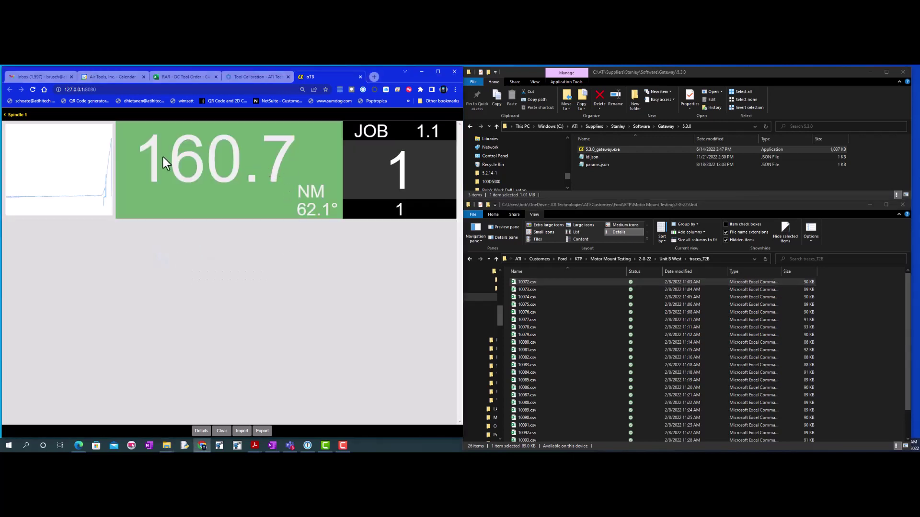
right_click(87, 157)
click(83, 191)
click(228, 182)
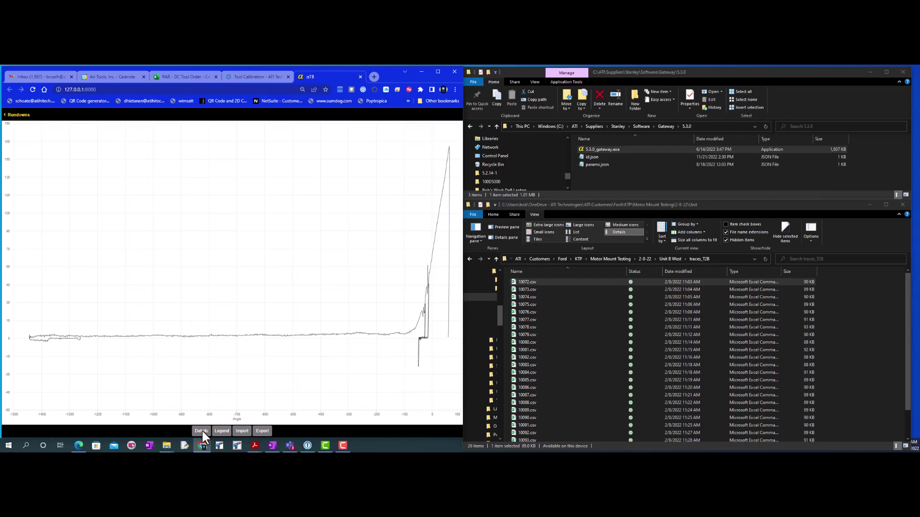
Show the rundown Details and scroll through status, tool info and per-step torque and angle results.
click(201, 431)
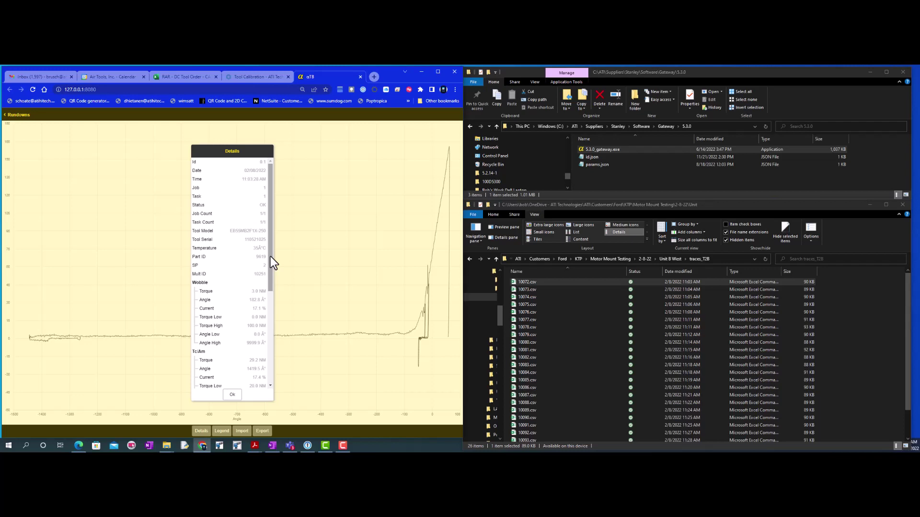
drag(270, 192, 270, 243)
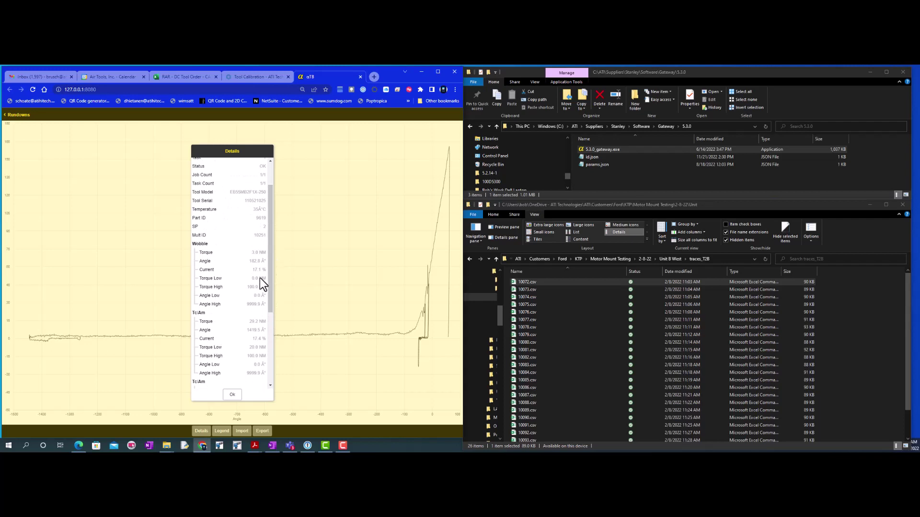
drag(271, 257, 265, 356)
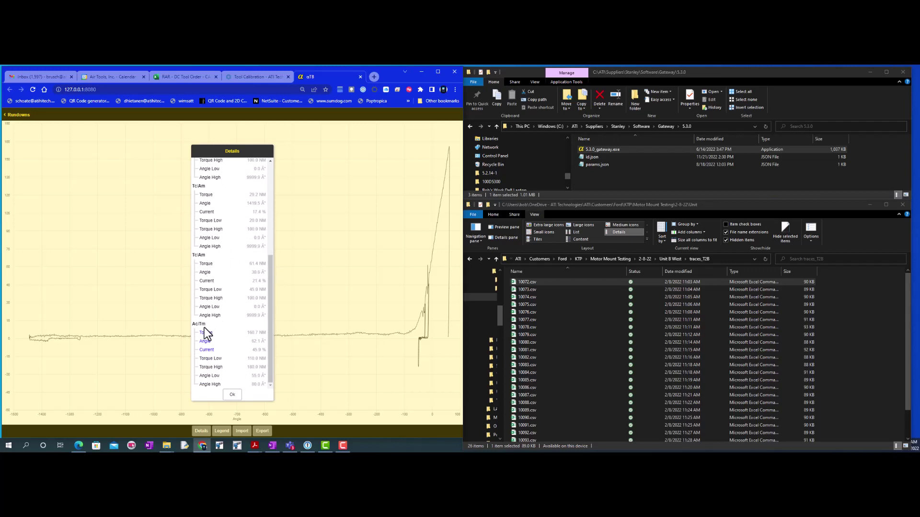
drag(270, 336, 279, 242)
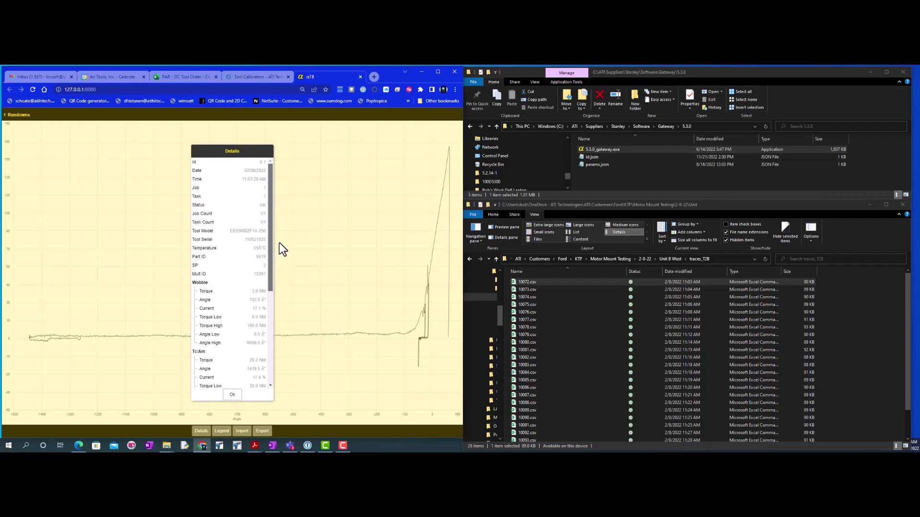
Toggle the Current, Bus Voltage and Rate traces on and off, leaving only Torque plotted.
click(233, 394)
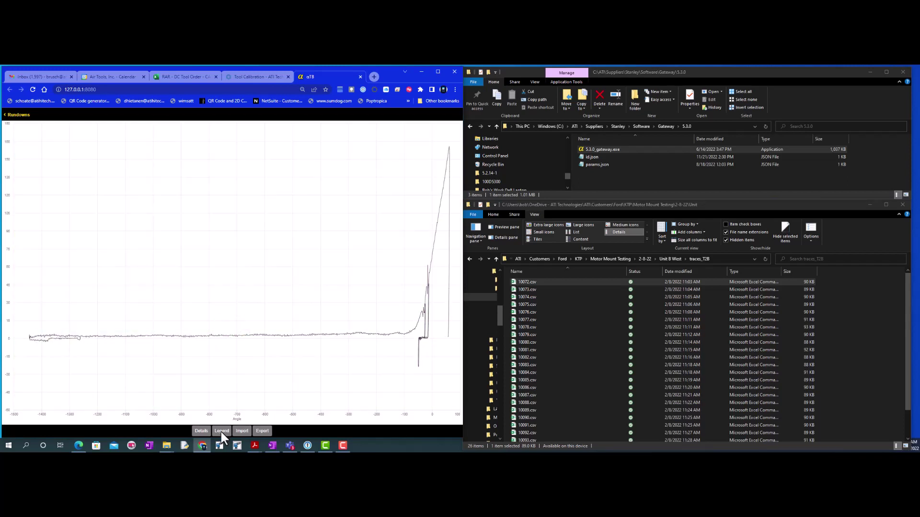
click(221, 431)
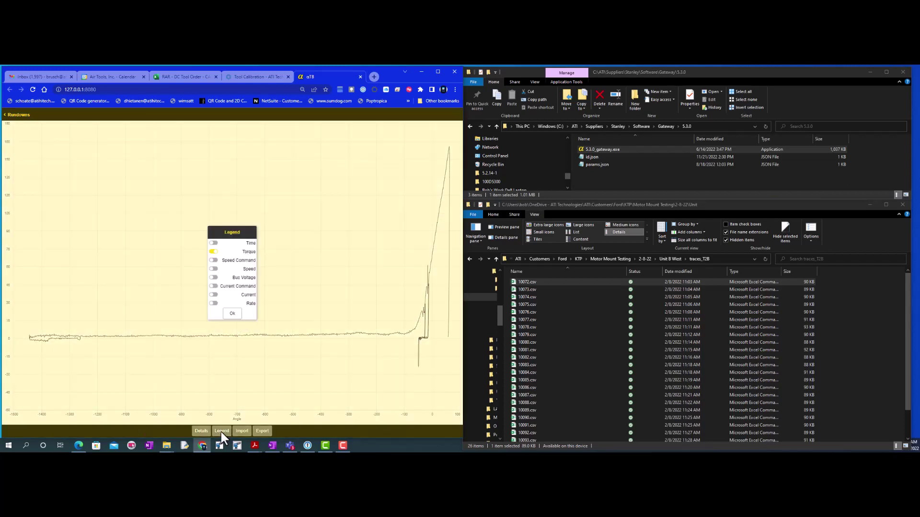
click(214, 295)
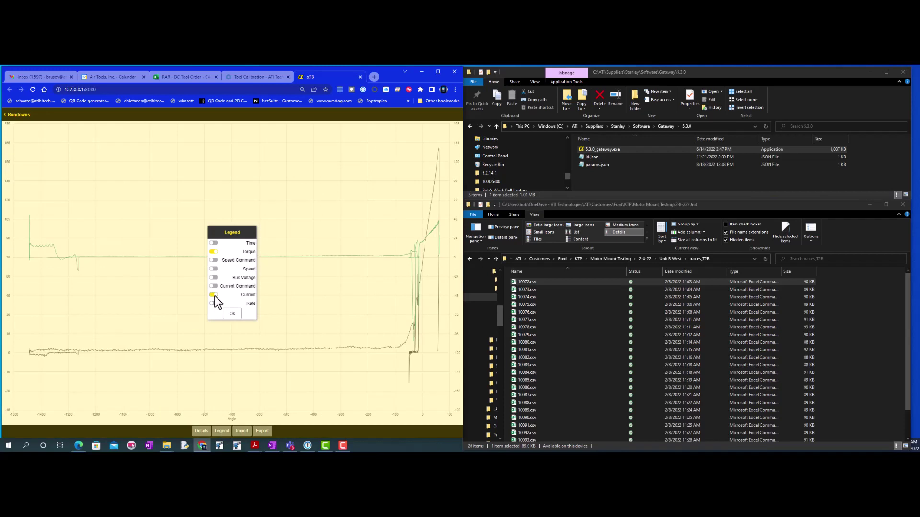
click(214, 295)
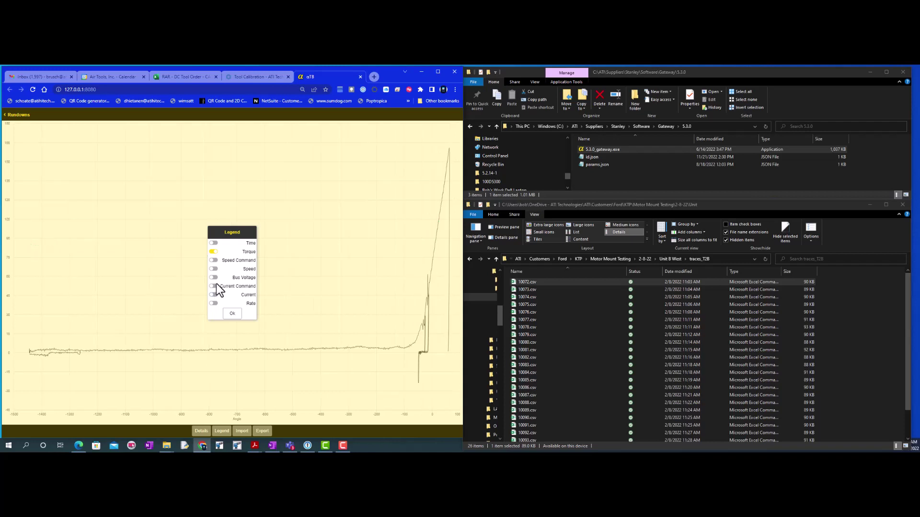
click(214, 278)
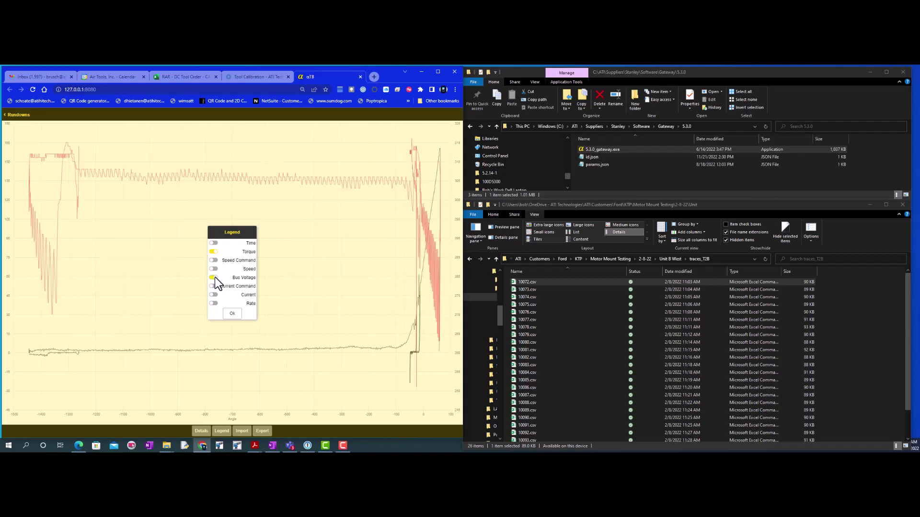
click(213, 278)
click(213, 303)
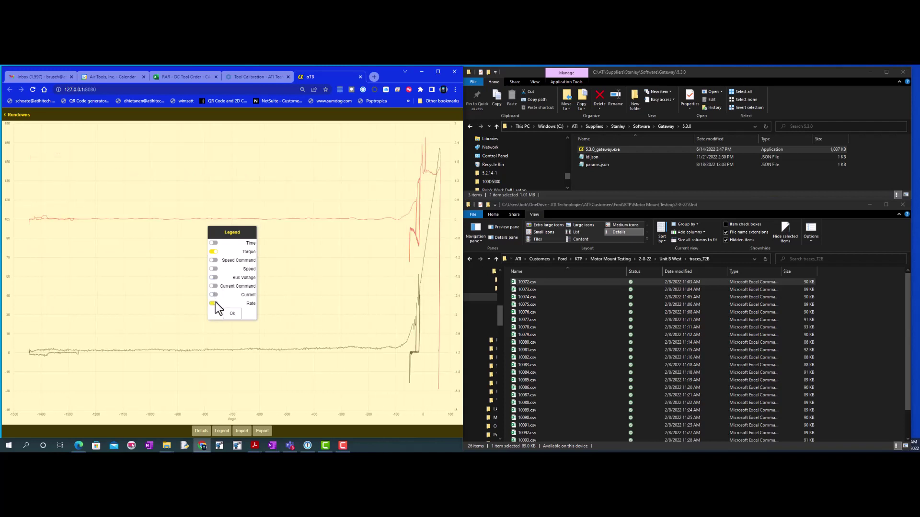
click(213, 304)
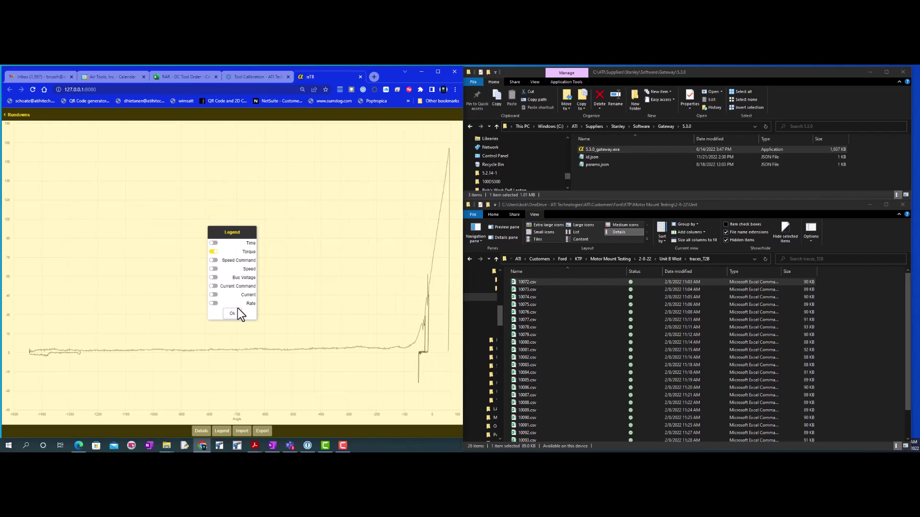
click(232, 313)
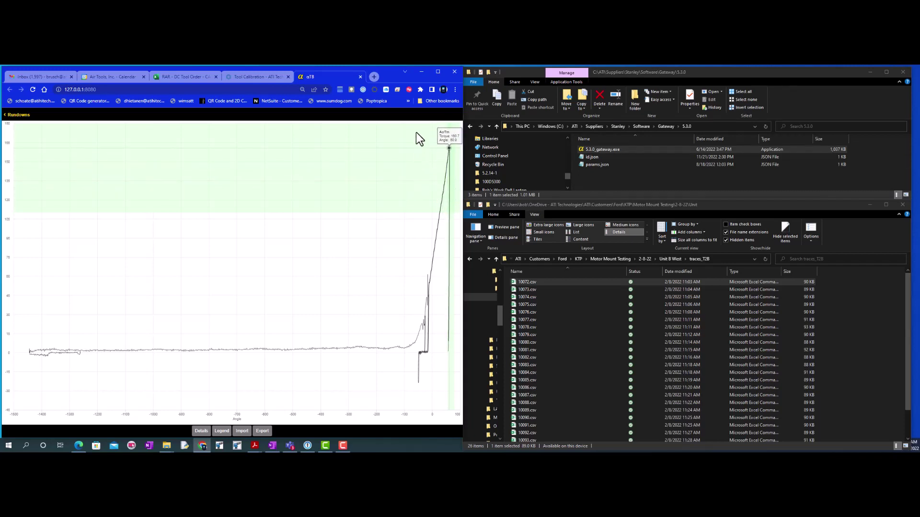
Zoom in on the torque peak, then return to the Spindle 1 reading of 160.7 NM at 62.1°.
drag(416, 133, 457, 180)
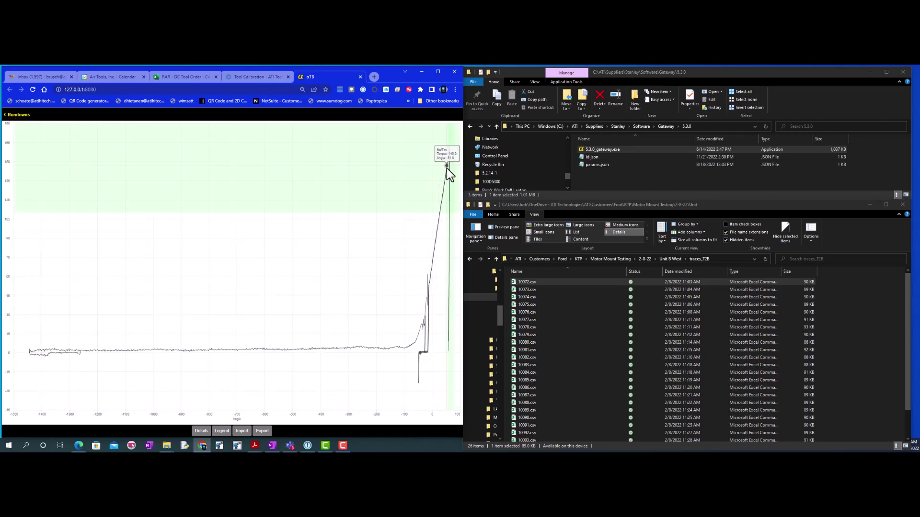
click(14, 116)
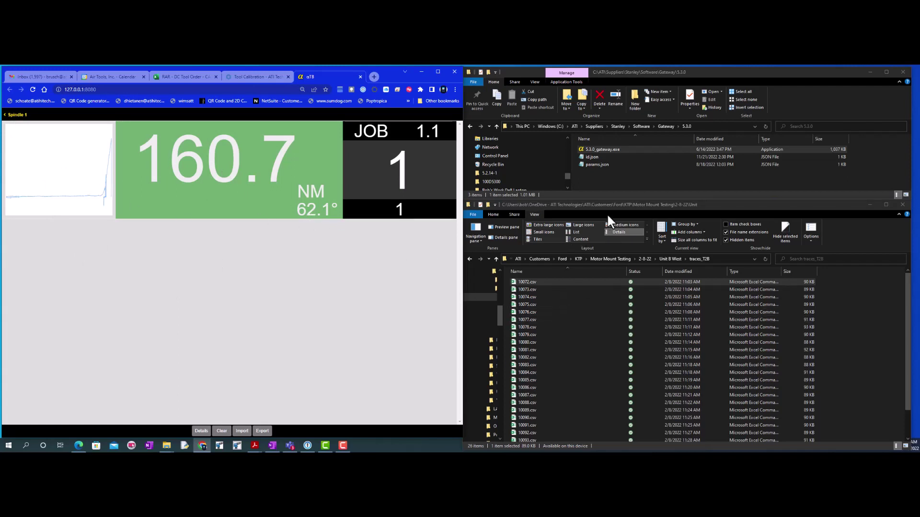
Select 10073.csv, then add 10078.csv, 10082.csv, 10085.csv and 10086.csv to the selection.
click(529, 288)
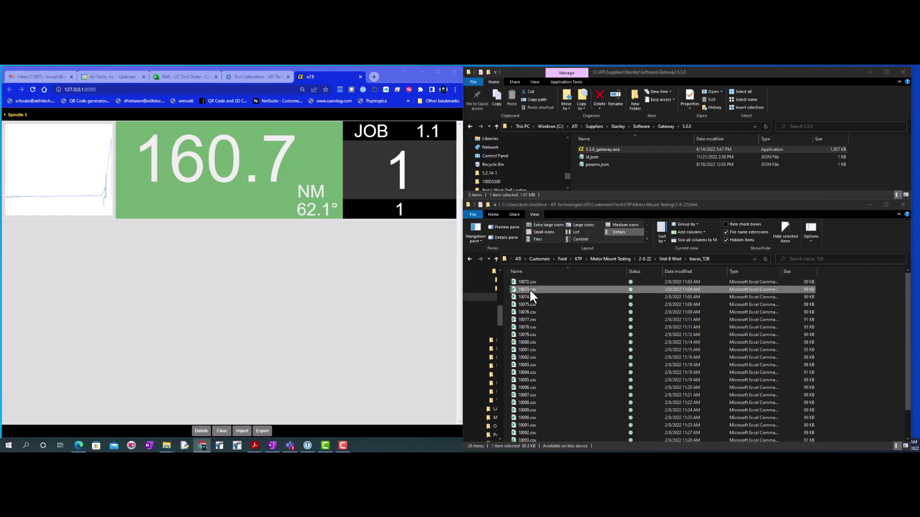
ctrl+click(525, 326)
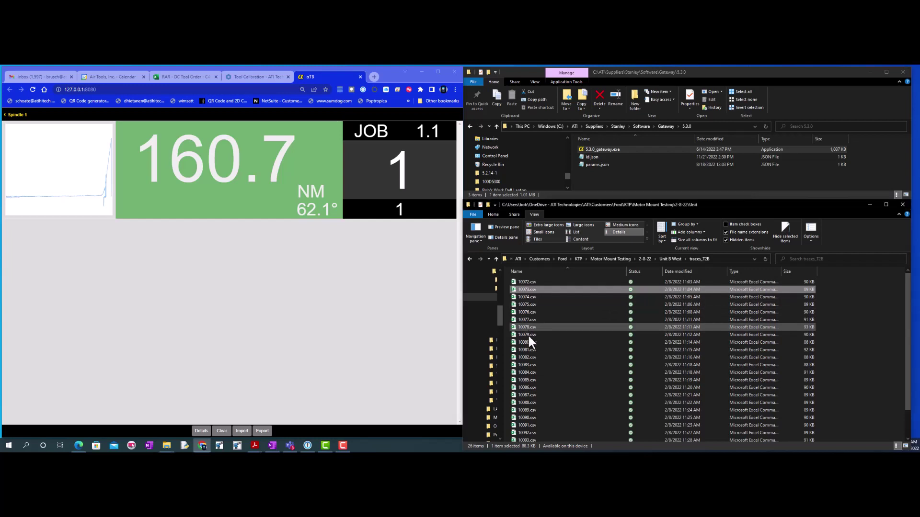
ctrl+click(529, 379)
ctrl+click(530, 387)
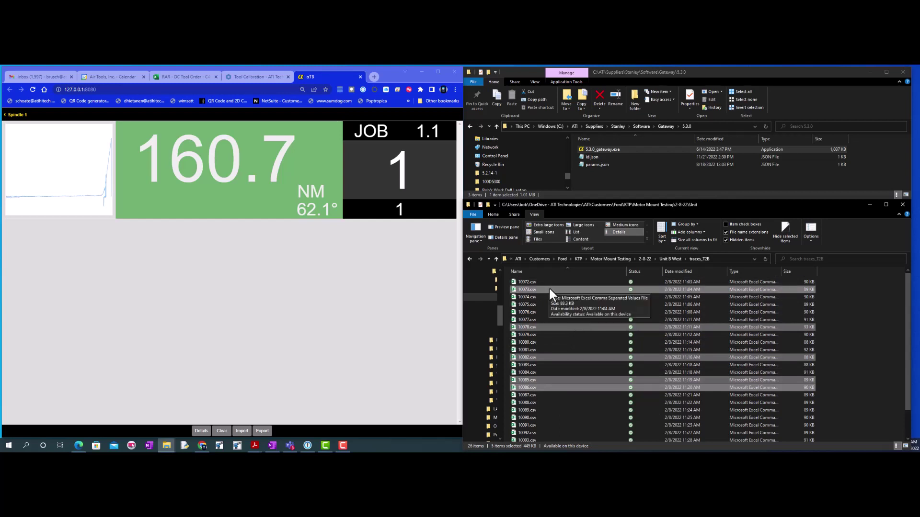
Drop the five CSVs onto Spindle 1, view the 150.8 NM chart, and return to the readings.
drag(548, 287, 208, 288)
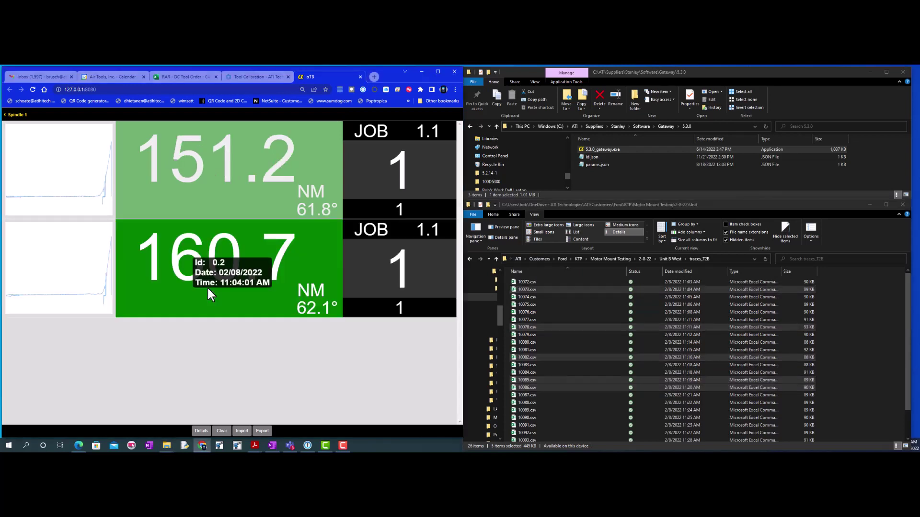
scroll(319, 281, down, 1)
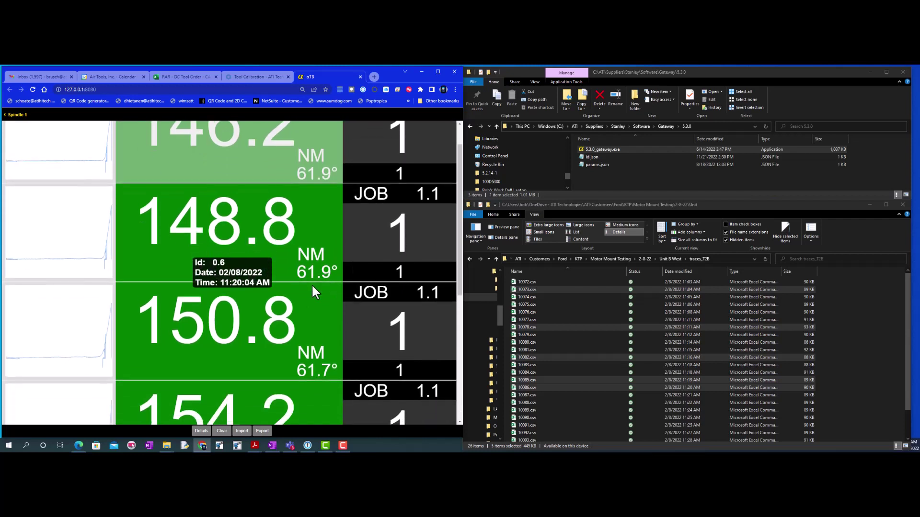
click(240, 335)
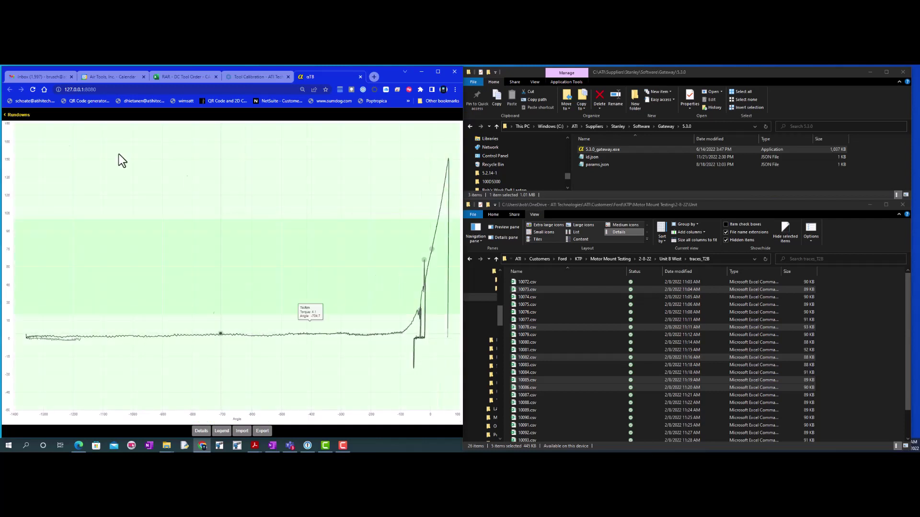
click(9, 118)
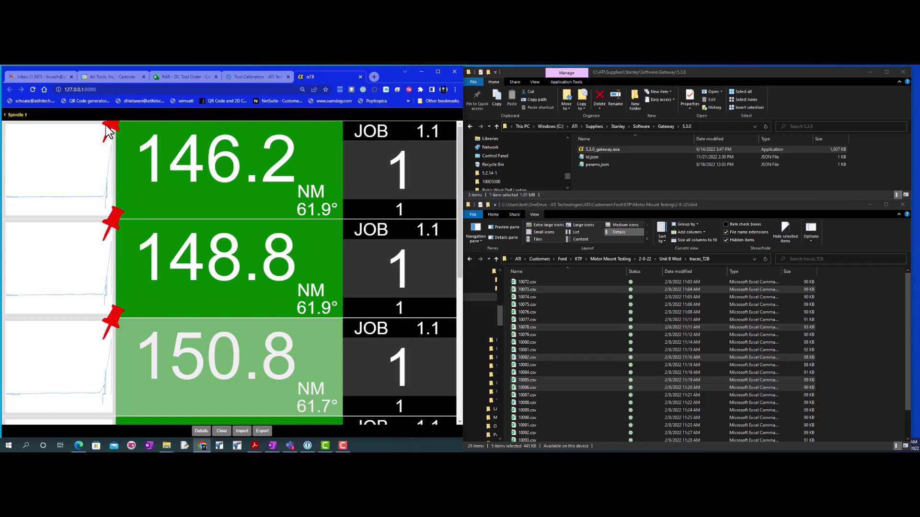
View the pinned rundowns overlaid on the 148.8 torque-angle chart, then return to the Spindle 1 readings.
click(246, 266)
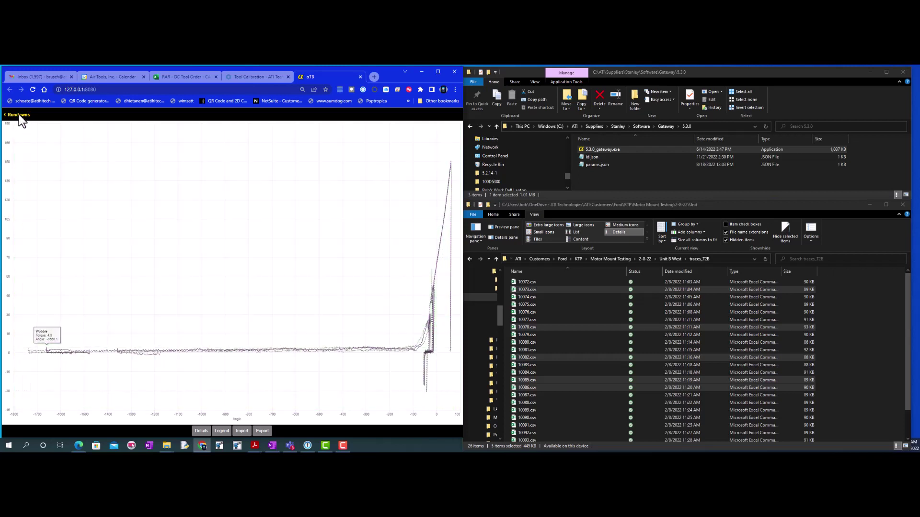
click(18, 116)
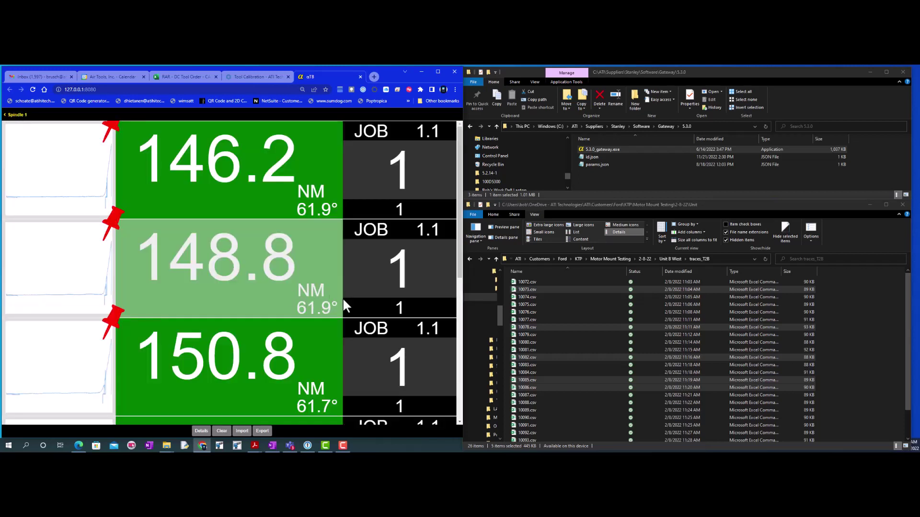